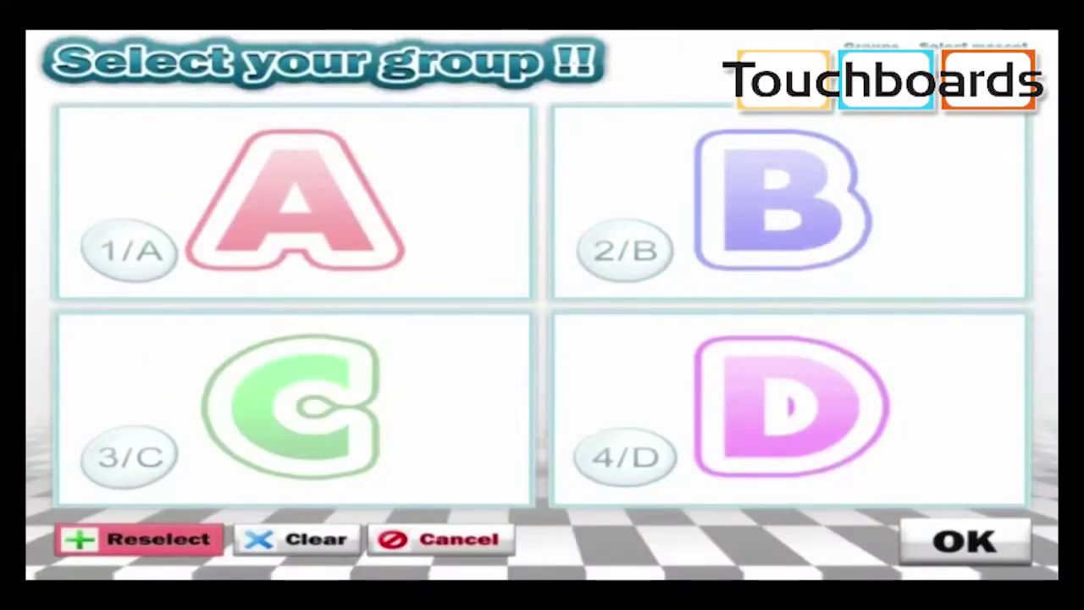
# Step: Bring up the 'Select your group' screen showing groups A through D
pyautogui.click(877, 85)
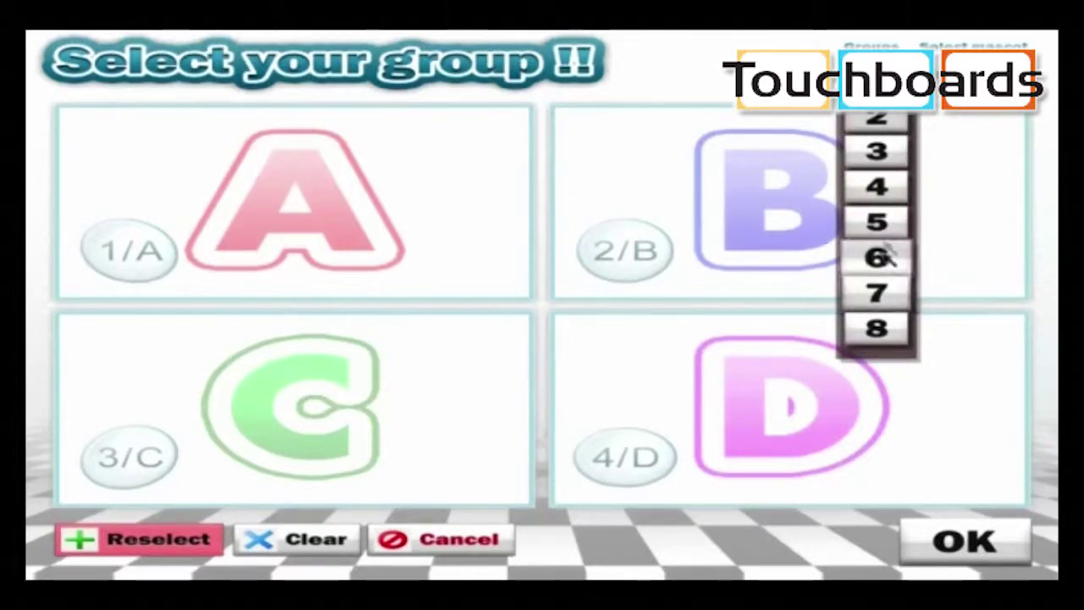
# Step: Set the group count to 3 and choose the Animals mascot set
pyautogui.click(876, 151)
pyautogui.click(885, 123)
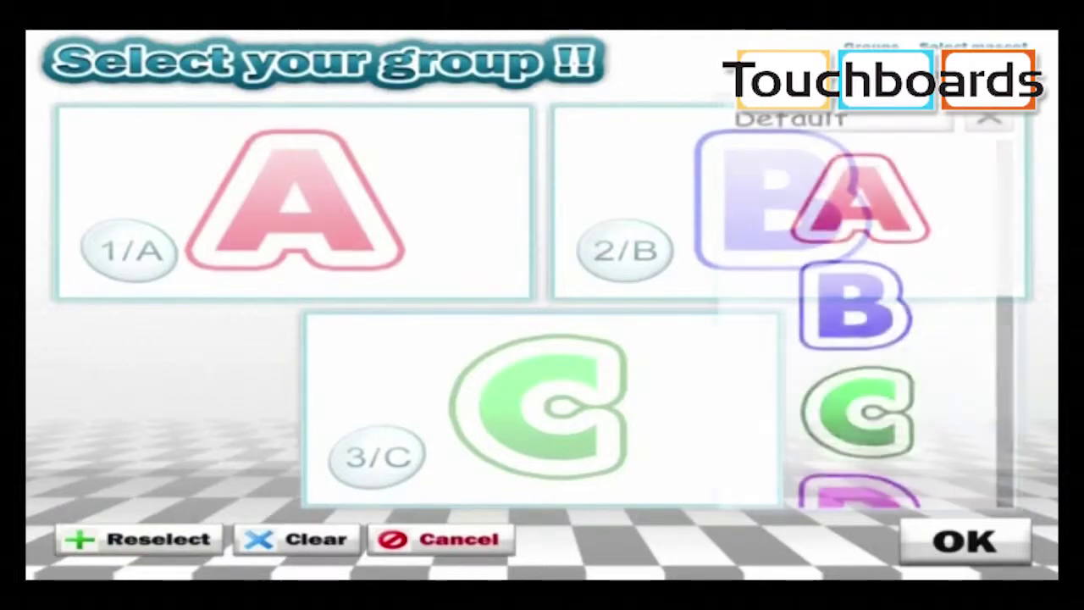
pyautogui.click(885, 123)
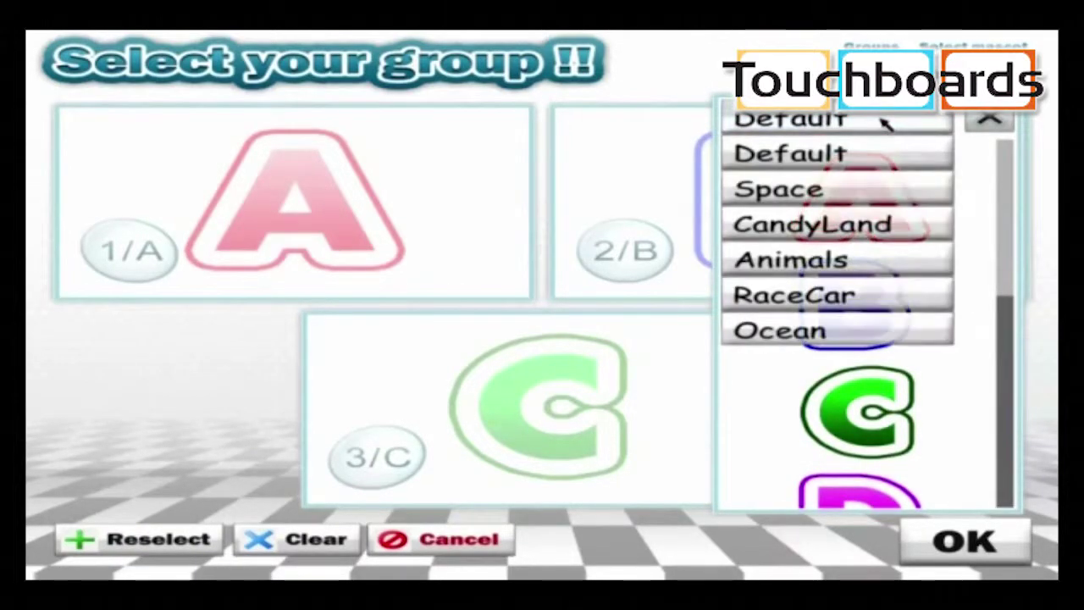
pyautogui.click(847, 264)
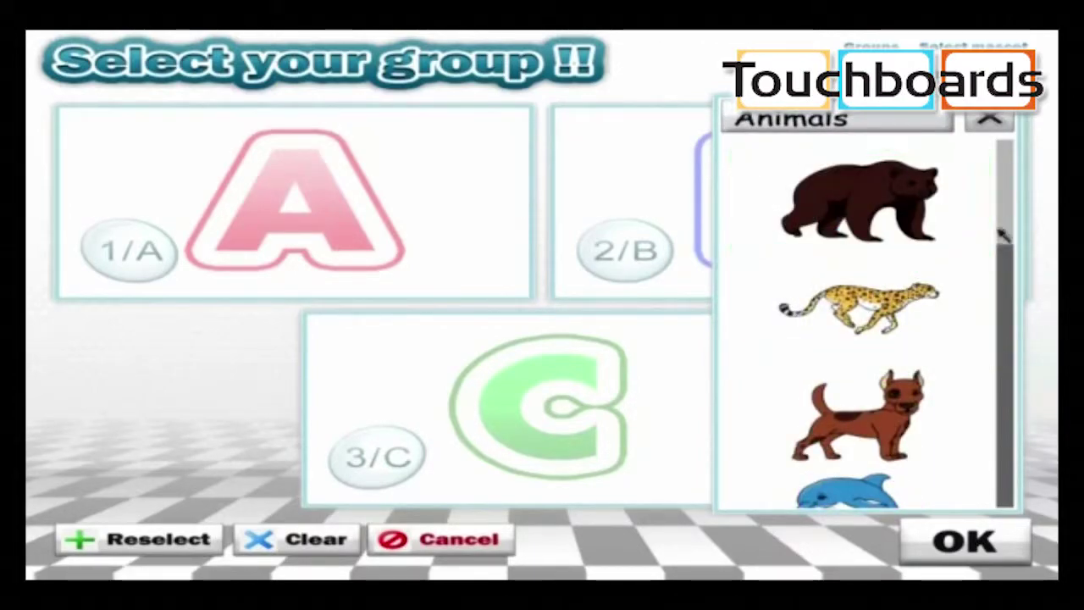
# Step: Assign giraffe to group A, dolphin to group B and koala to group C
pyautogui.moveTo(1008, 246); pyautogui.dragTo(1012, 330)
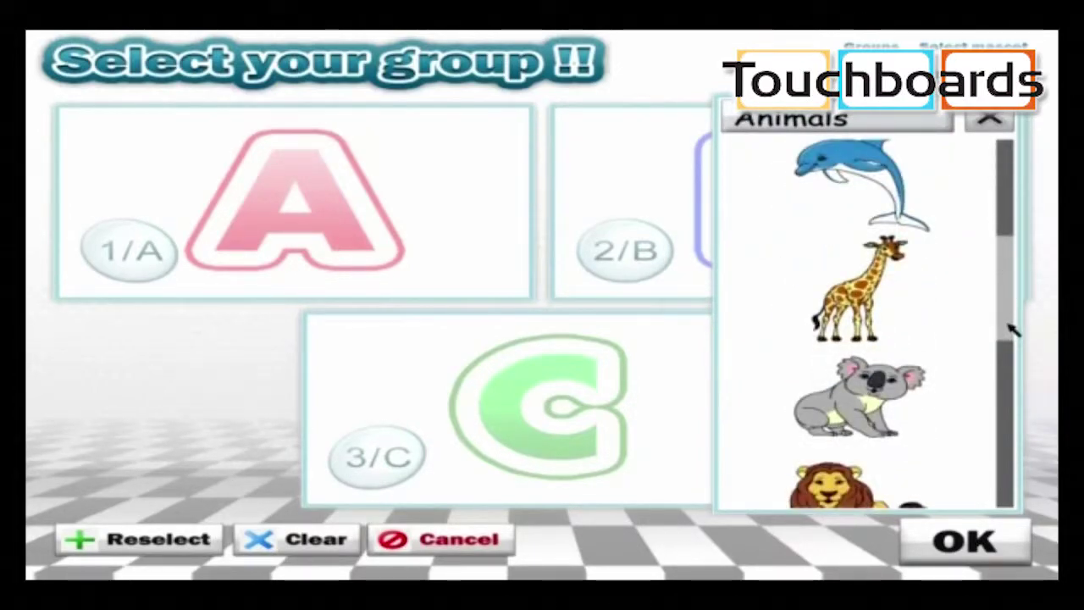
pyautogui.moveTo(855, 288); pyautogui.dragTo(417, 234)
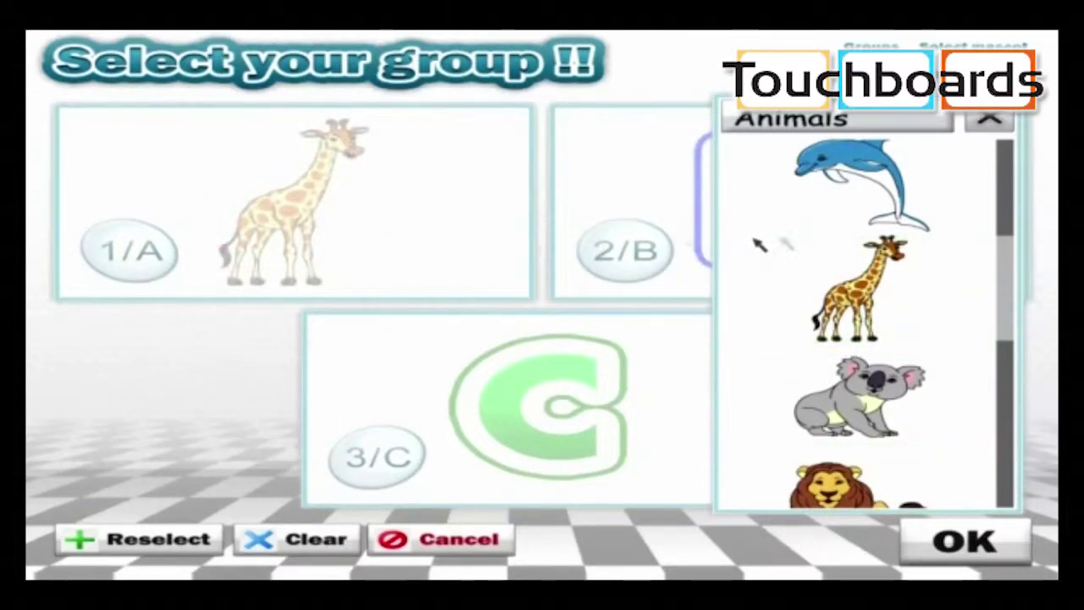
pyautogui.moveTo(857, 165); pyautogui.dragTo(643, 203)
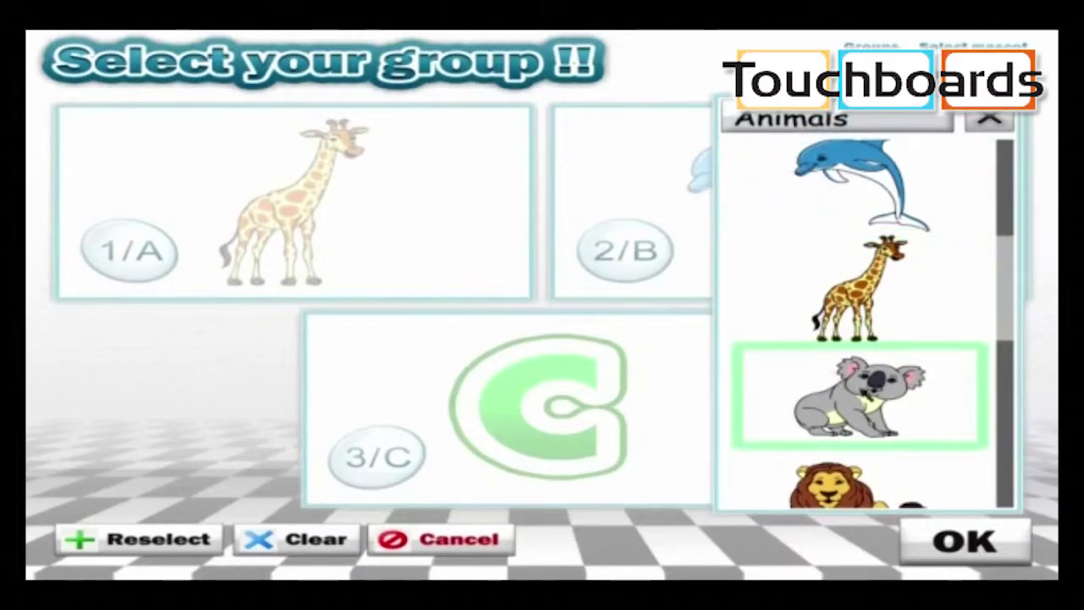
pyautogui.moveTo(860, 394); pyautogui.dragTo(631, 402)
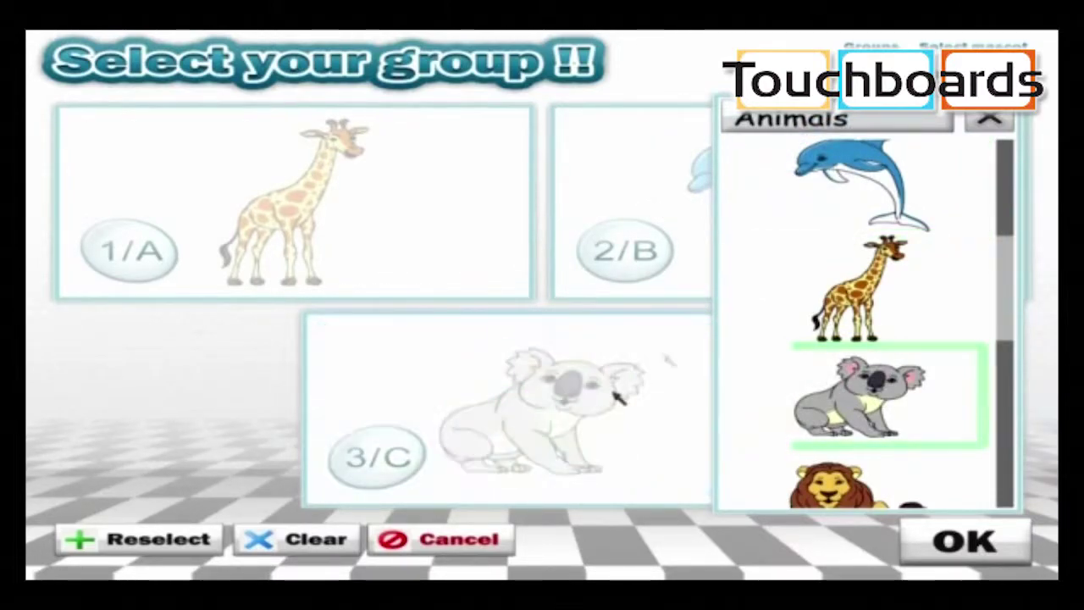
pyautogui.click(989, 120)
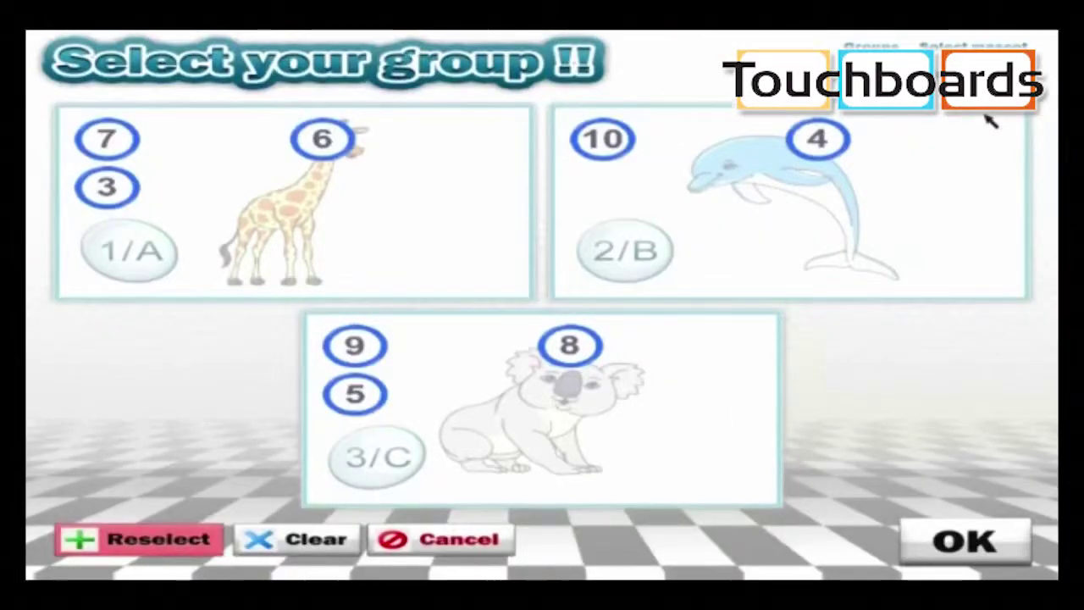
# Step: Confirm the three mascot groups, return to the Egypt quiz, and start polling
pyautogui.click(972, 540)
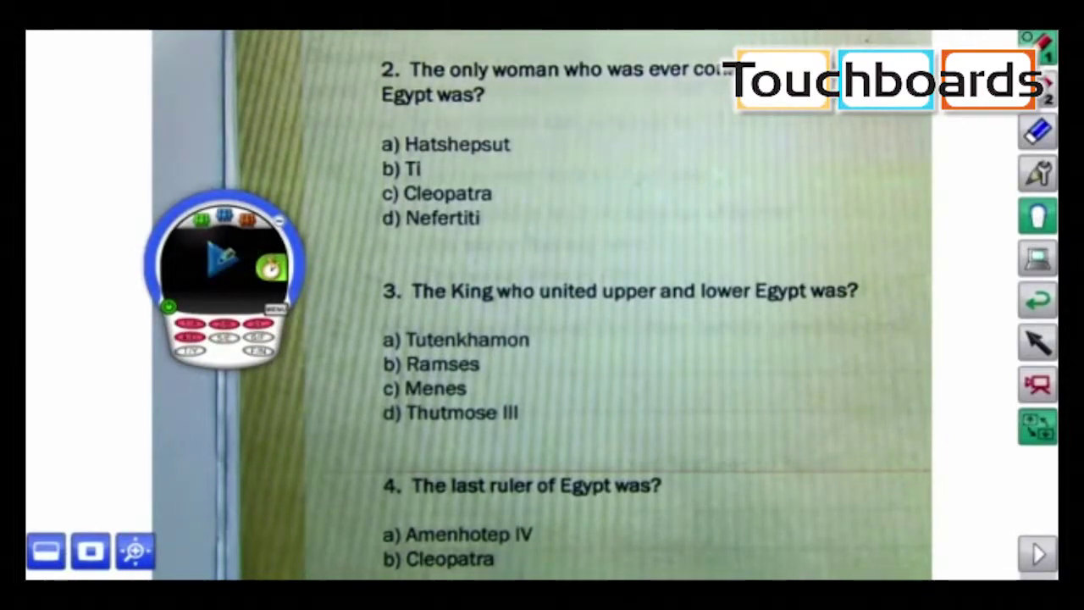
pyautogui.click(220, 258)
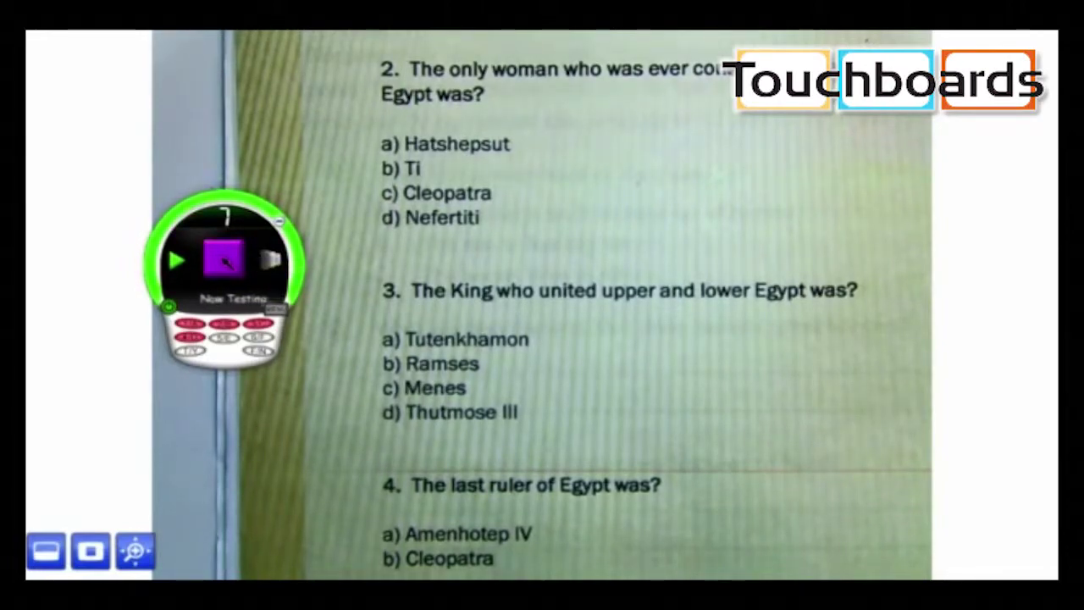
# Step: Stop the poll to show the giraffe, dolphin and koala results screen
pyautogui.click(226, 262)
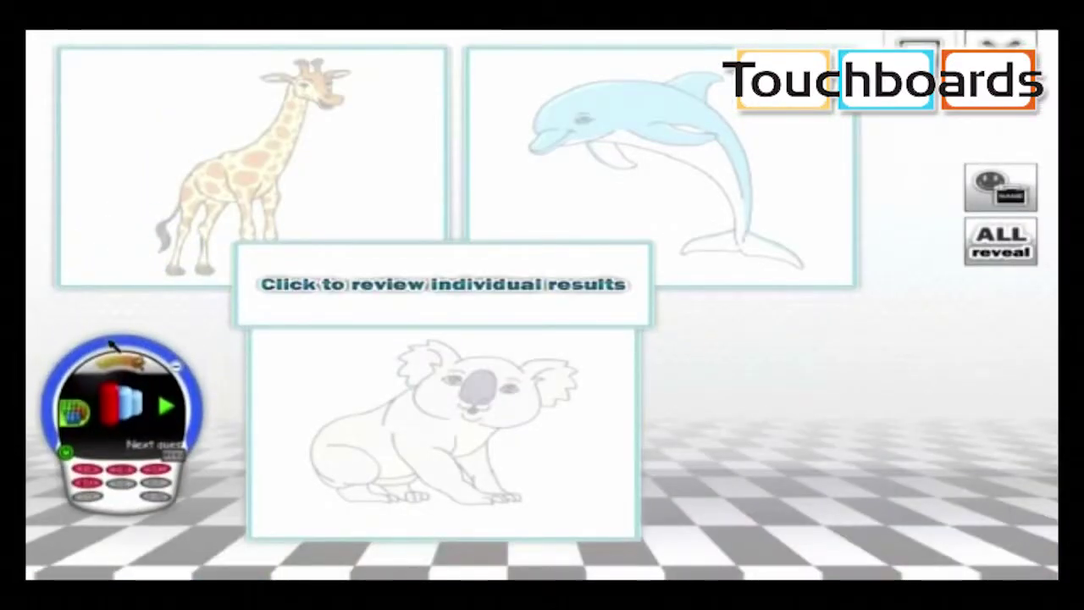
# Step: Reveal scores: giraffe 2 right 0 wrong, dolphin 1 right 2 wrong, koala 1 and 1
pyautogui.click(90, 475)
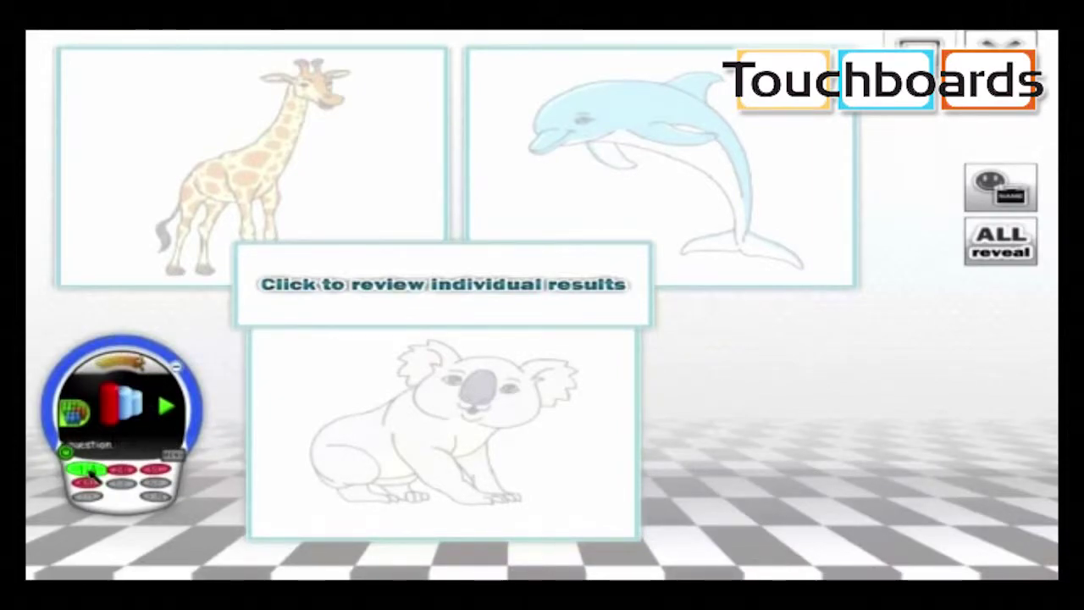
pyautogui.click(259, 188)
pyautogui.click(619, 173)
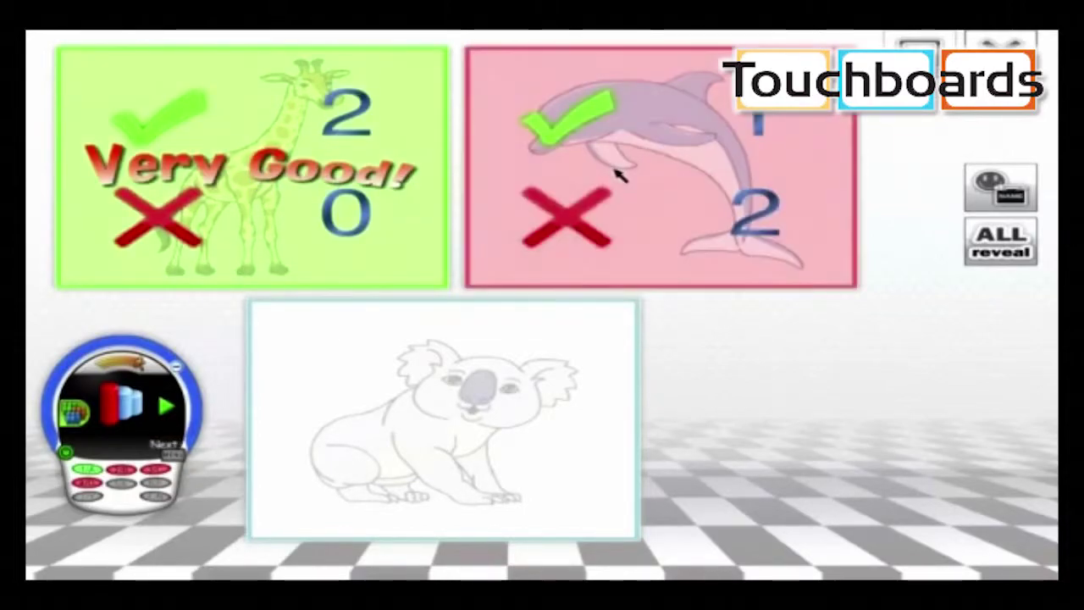
pyautogui.click(487, 385)
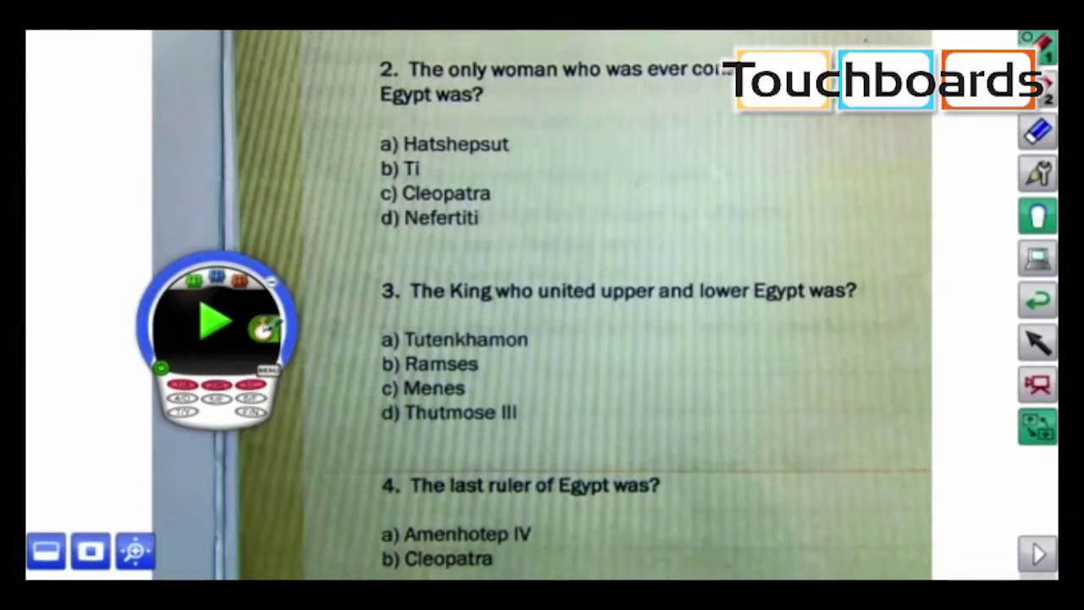
# Step: Run a countdown-timed poll on the next question, then stop it to show group results
pyautogui.click(264, 328)
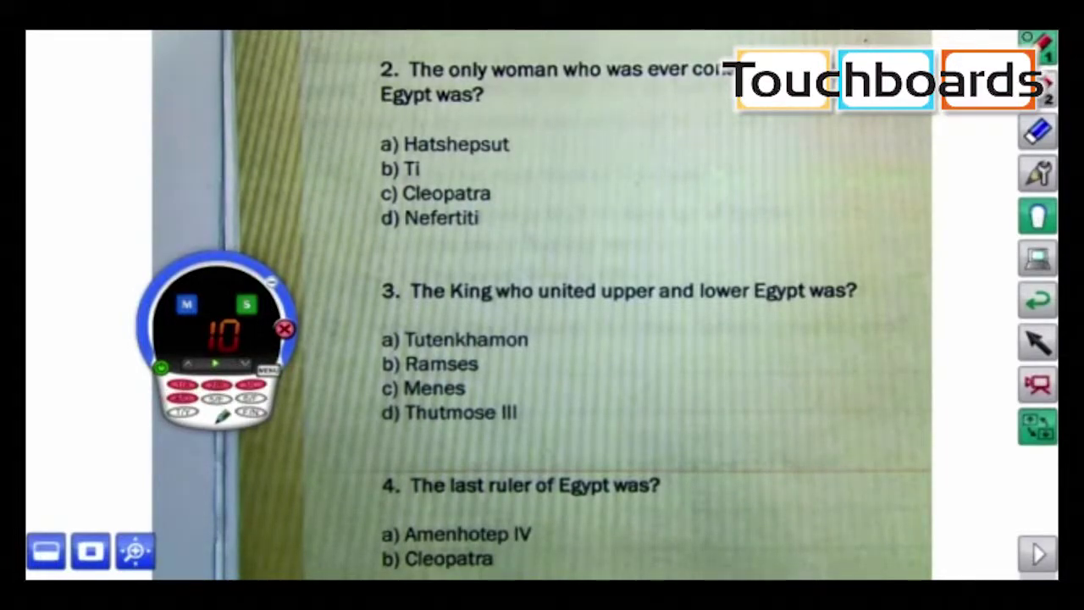
pyautogui.click(218, 363)
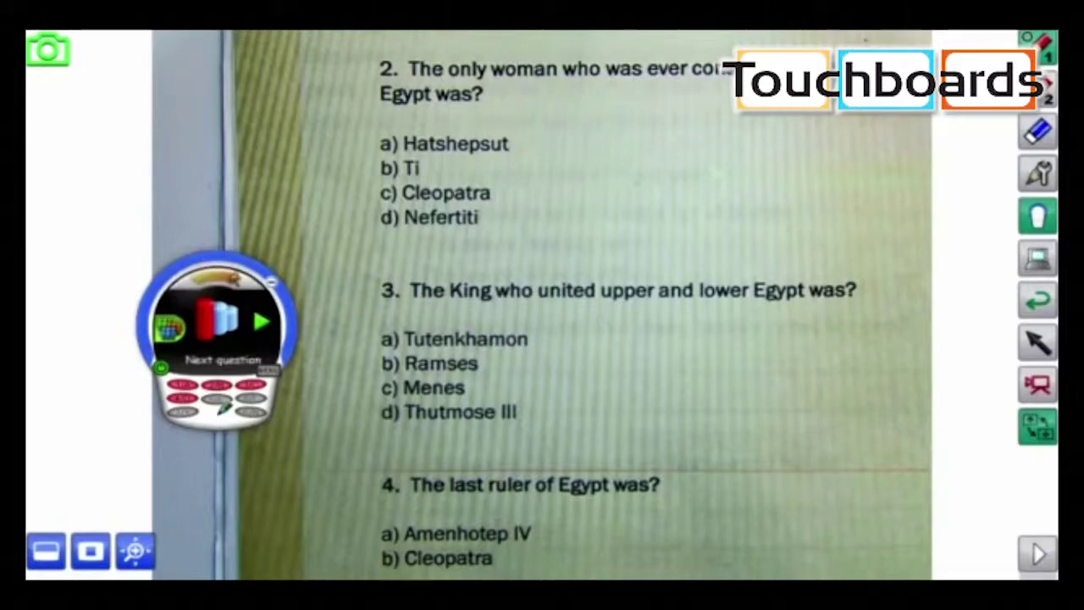
pyautogui.click(231, 385)
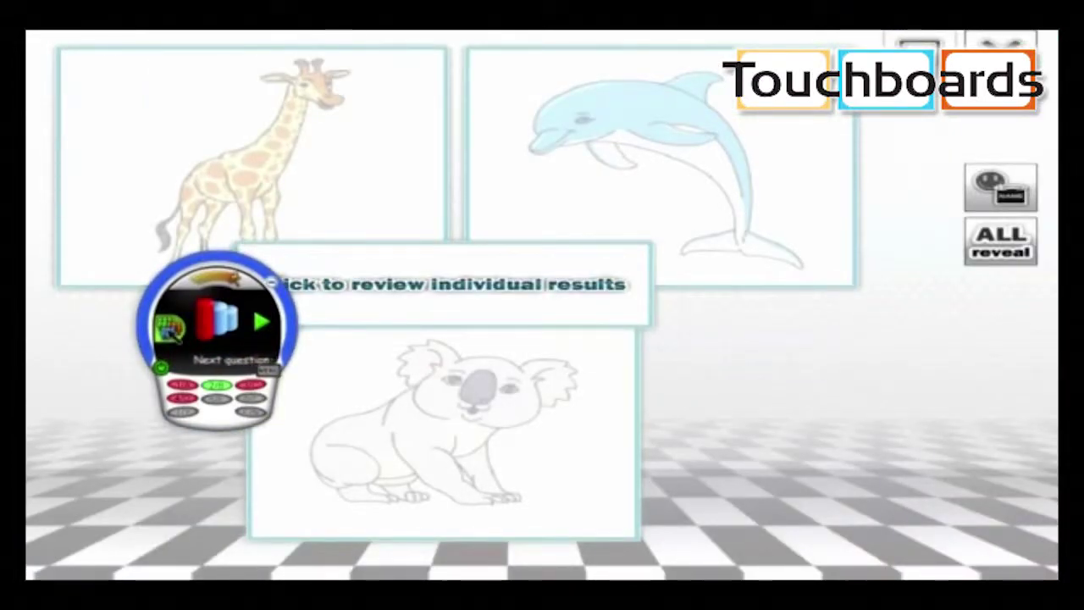
# Step: Reveal all groups' scores at once (koala 1 right, 0 wrong), then show the speed ranking
pyautogui.moveTo(200, 266); pyautogui.dragTo(136, 332)
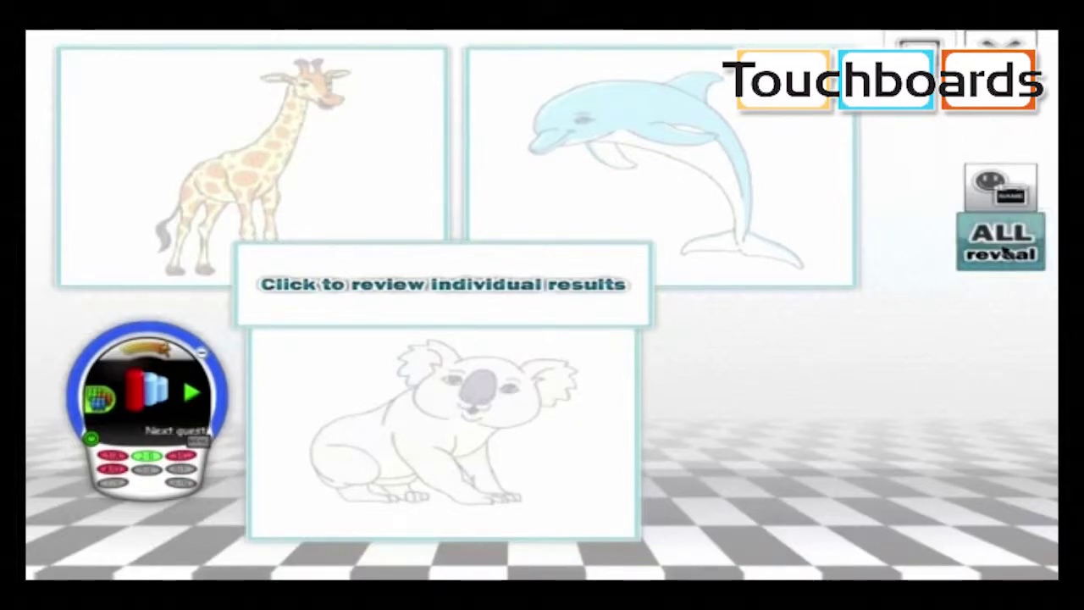
pyautogui.click(1001, 244)
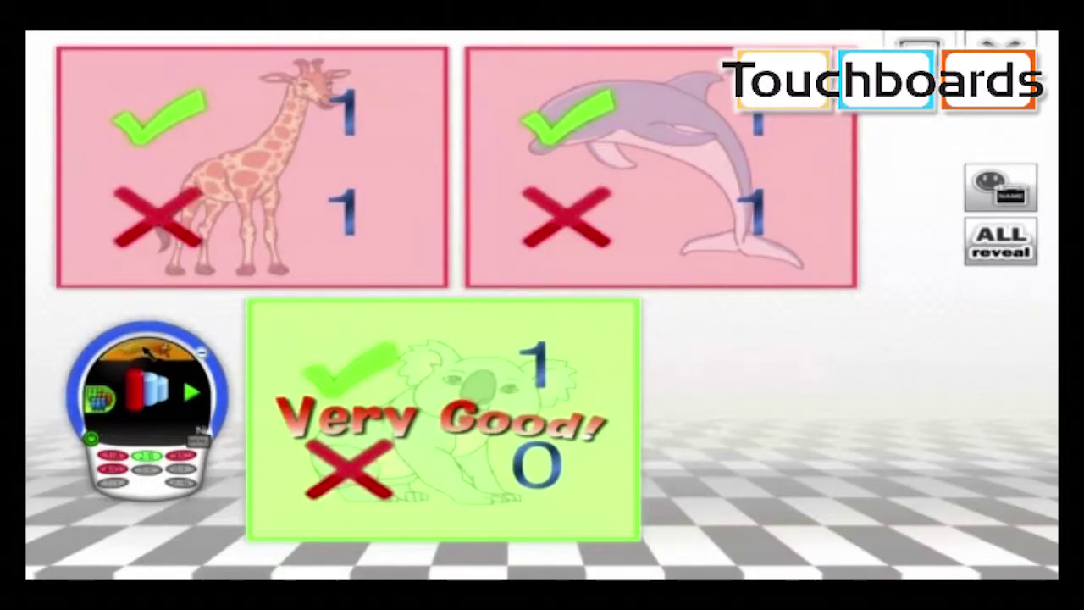
pyautogui.press('Right')
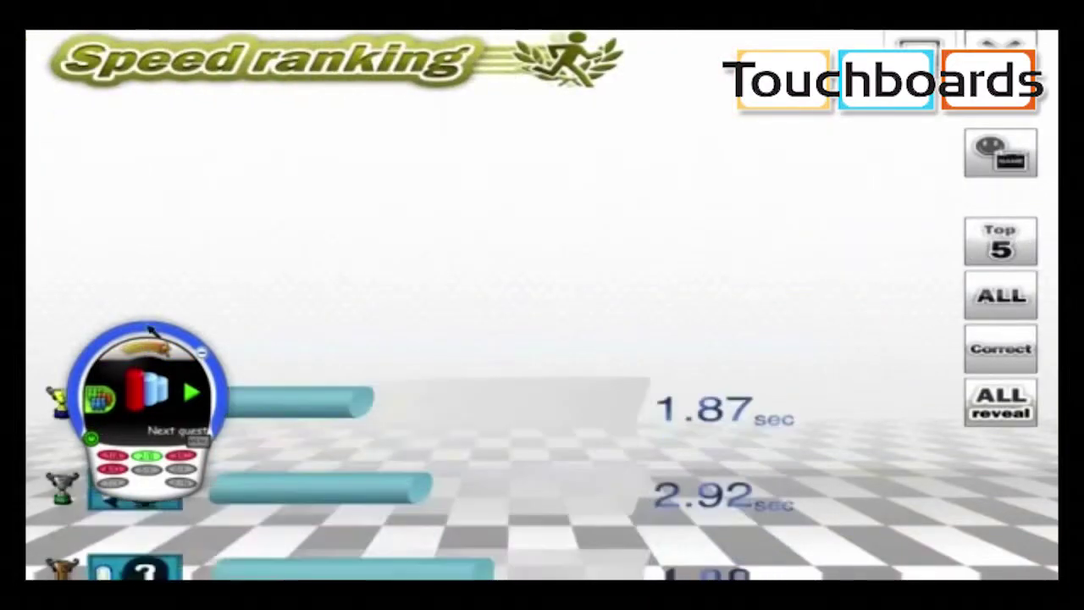
# Step: Reveal all five responders' clicker numbers, fastest clicker 4 at 1.87 sec, and mark correct answers
pyautogui.moveTo(203, 331); pyautogui.dragTo(893, 364)
pyautogui.click(137, 464)
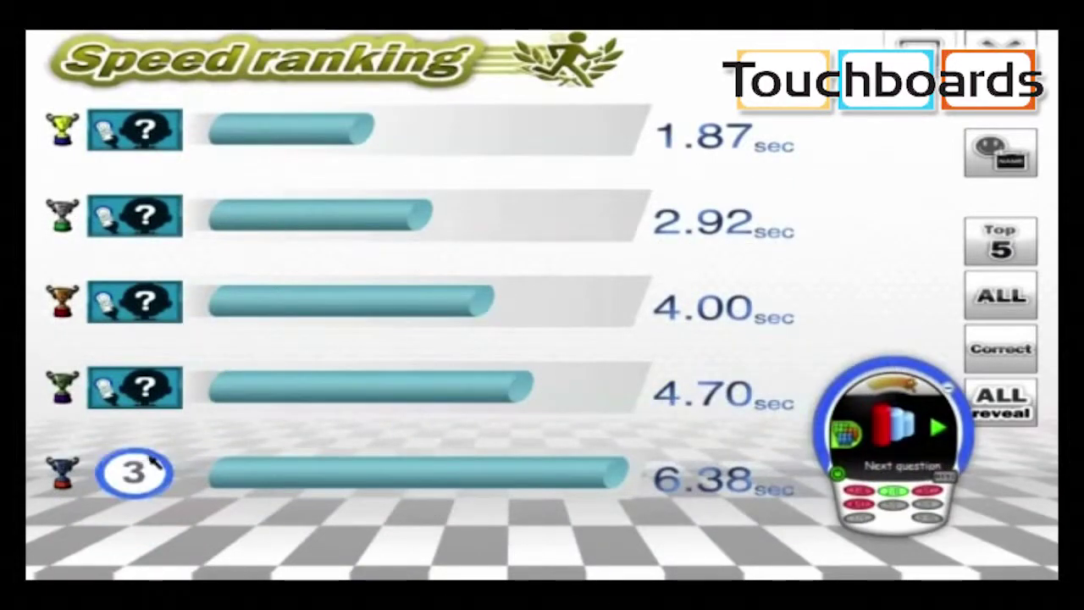
pyautogui.click(140, 382)
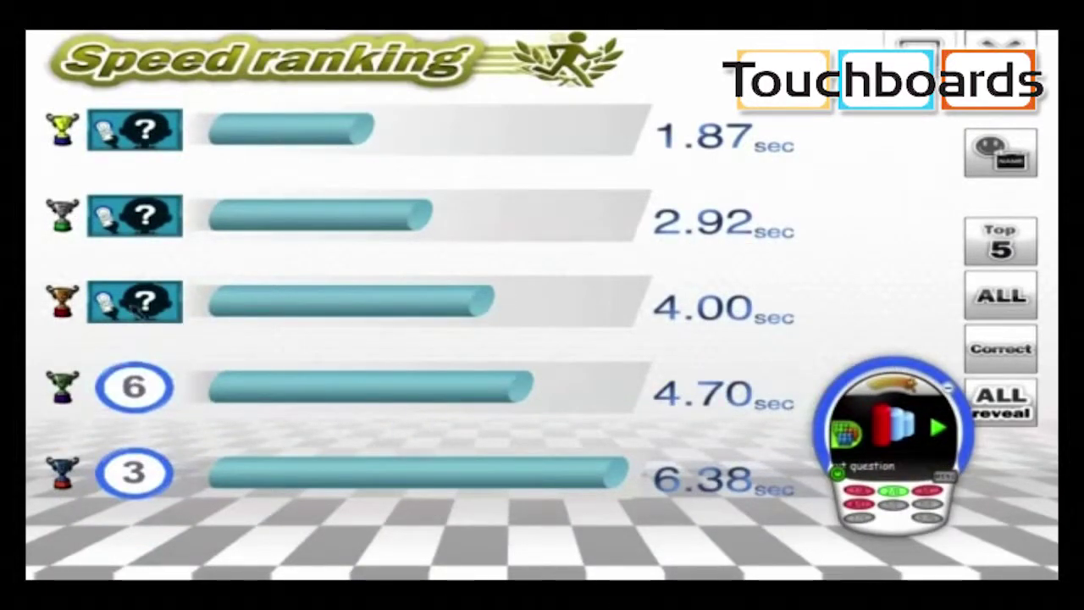
pyautogui.click(133, 301)
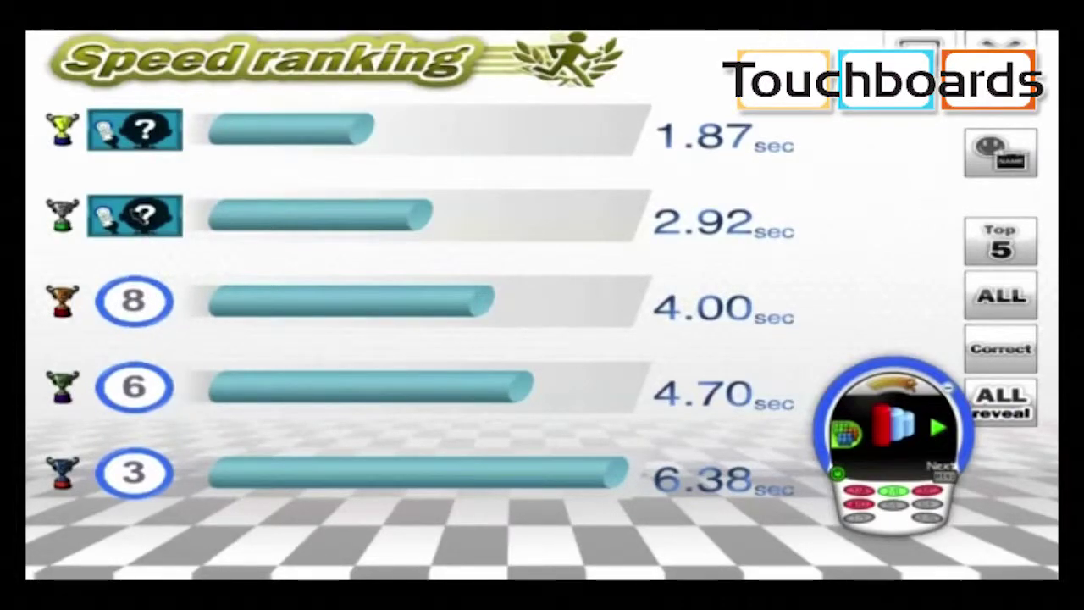
pyautogui.click(135, 215)
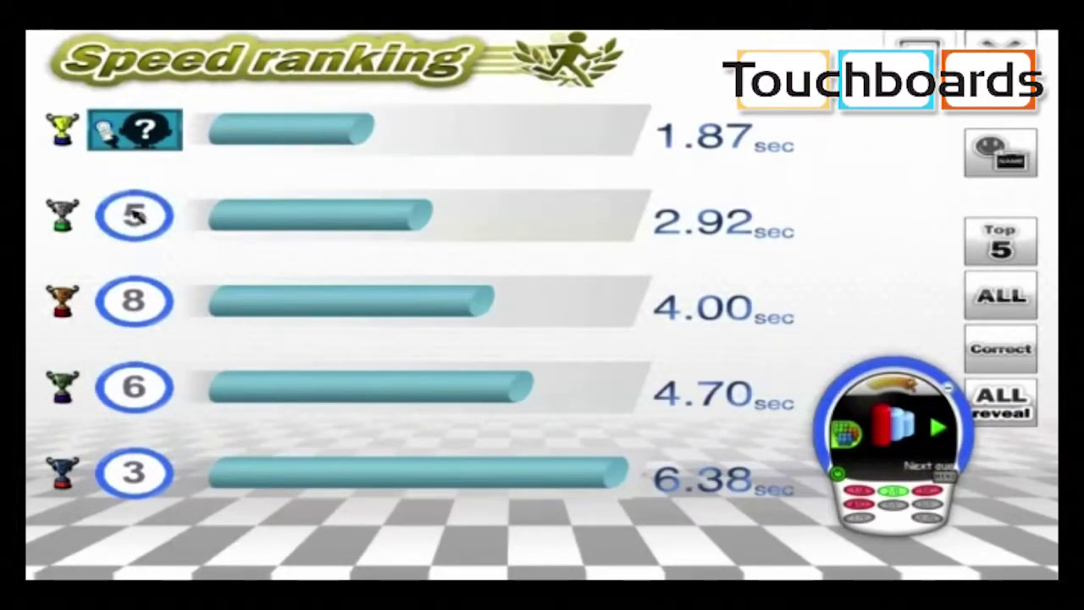
pyautogui.click(144, 127)
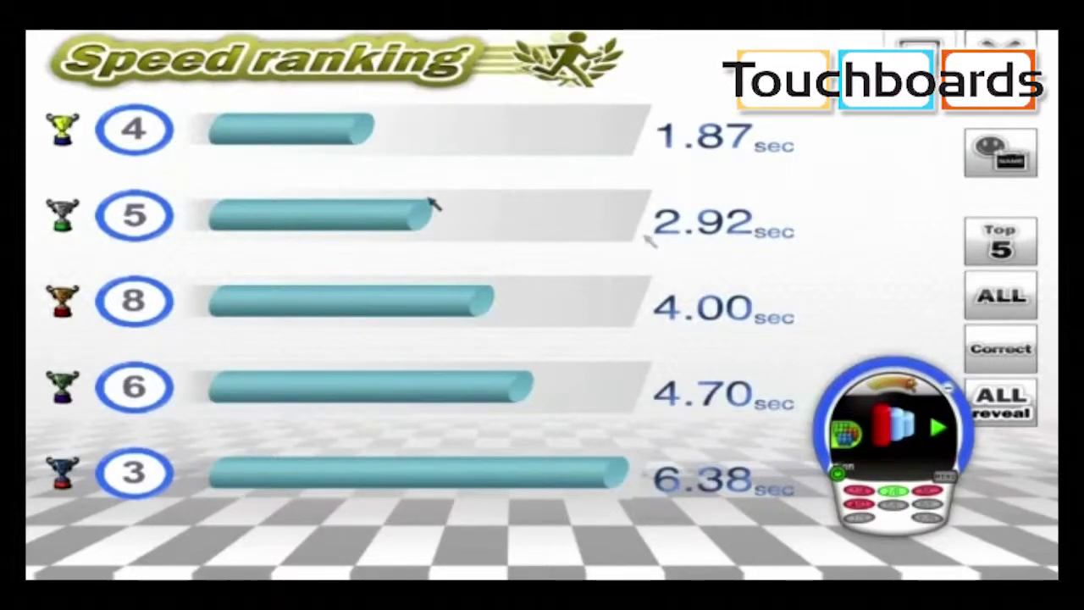
pyautogui.click(1001, 350)
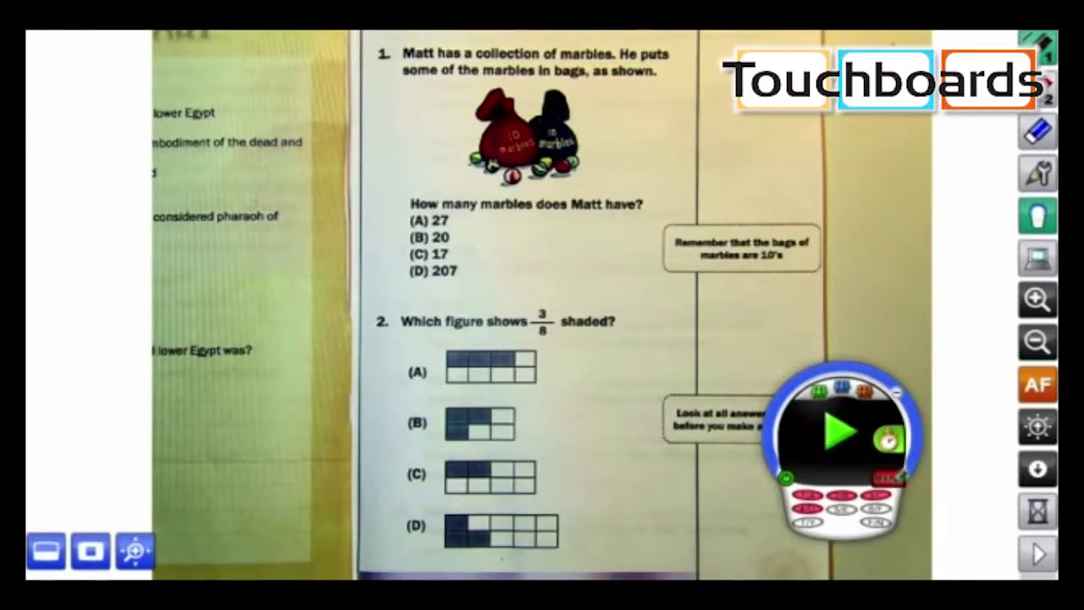
# Step: Open the clicker tool's options menu and close the marbles voting results chart
pyautogui.click(891, 479)
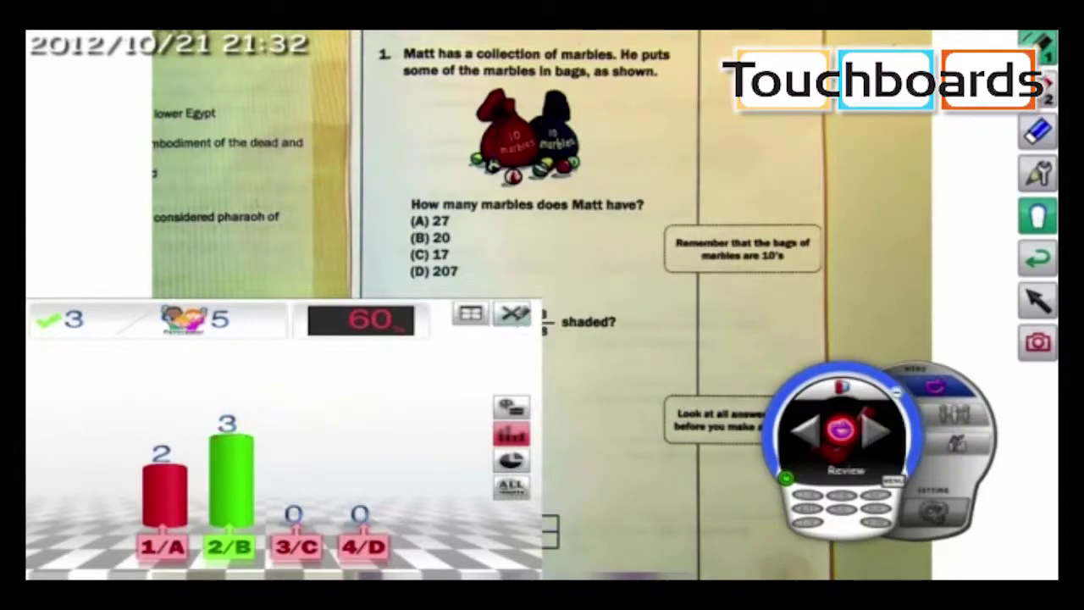
pyautogui.click(511, 313)
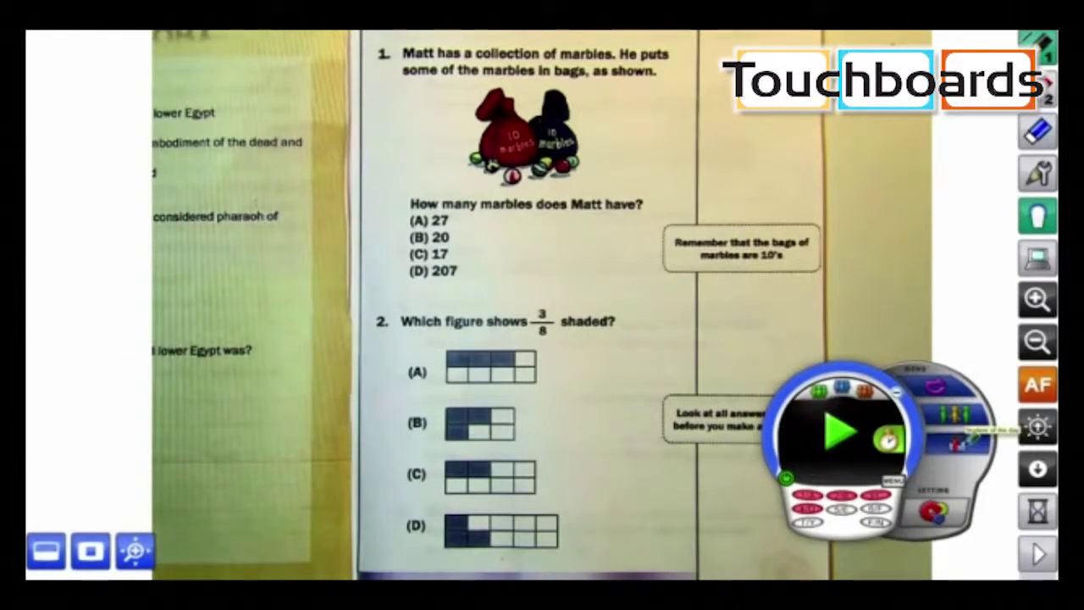